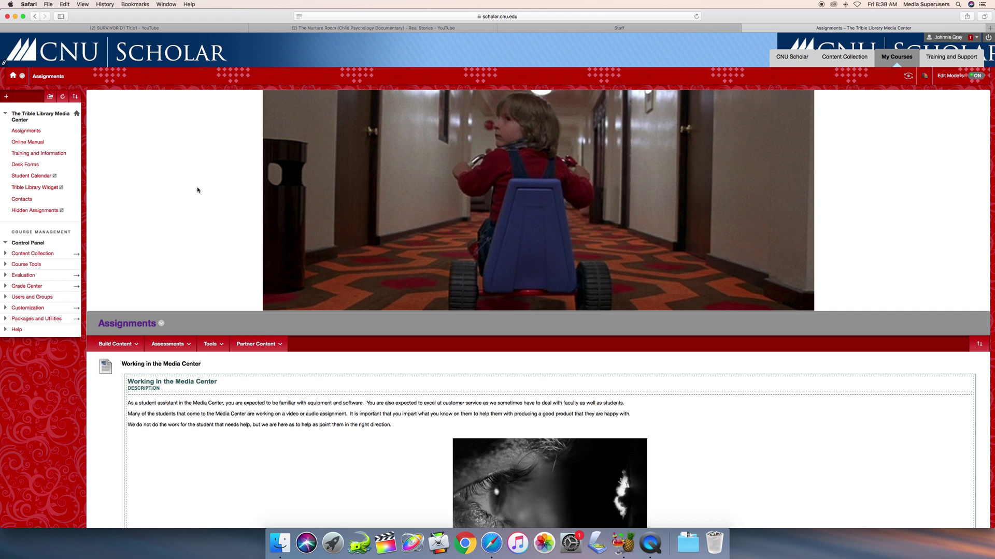
Start a new blank page in the Assignments content area and bring up its content editor
scroll(197, 190, down, 1)
scroll(197, 188, down, 4)
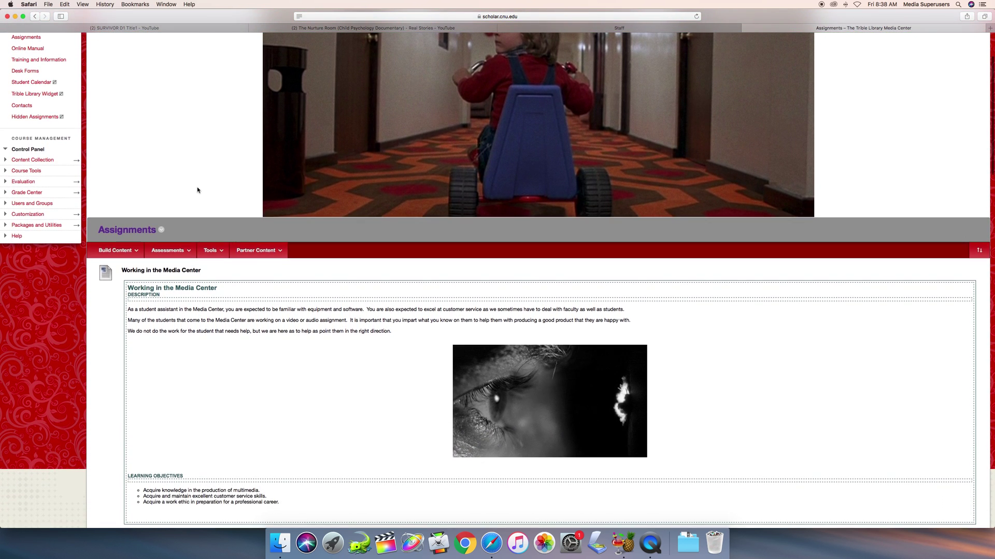
click(115, 250)
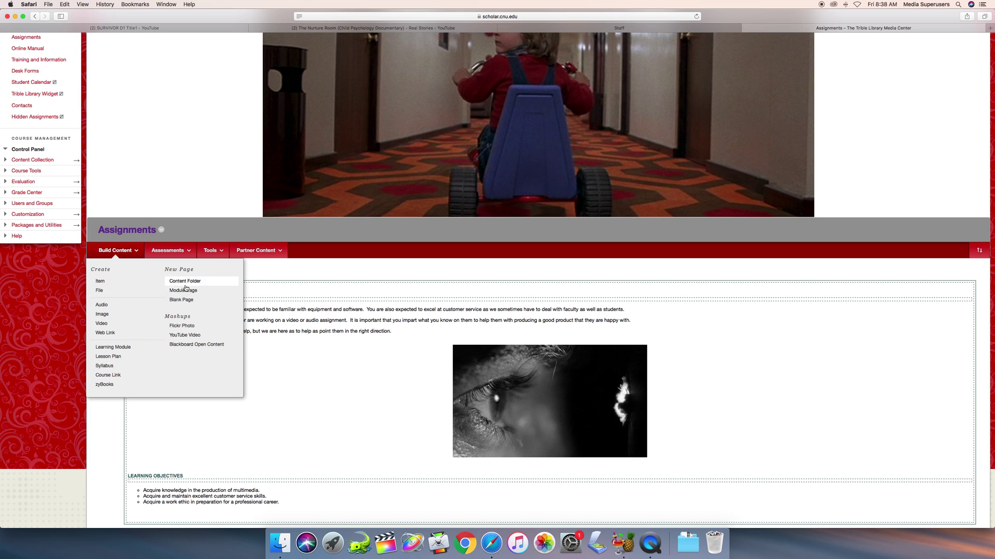
click(182, 300)
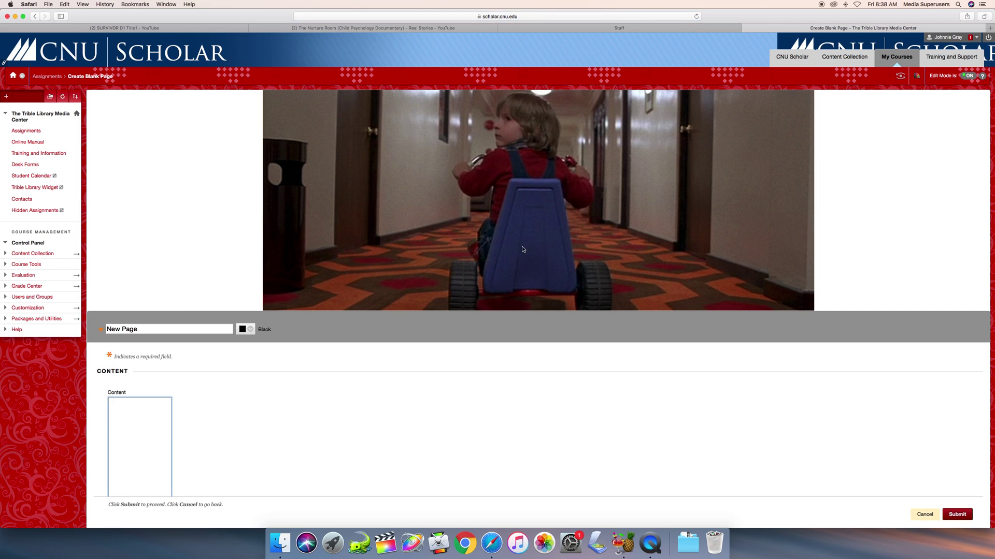
scroll(314, 381, down, 5)
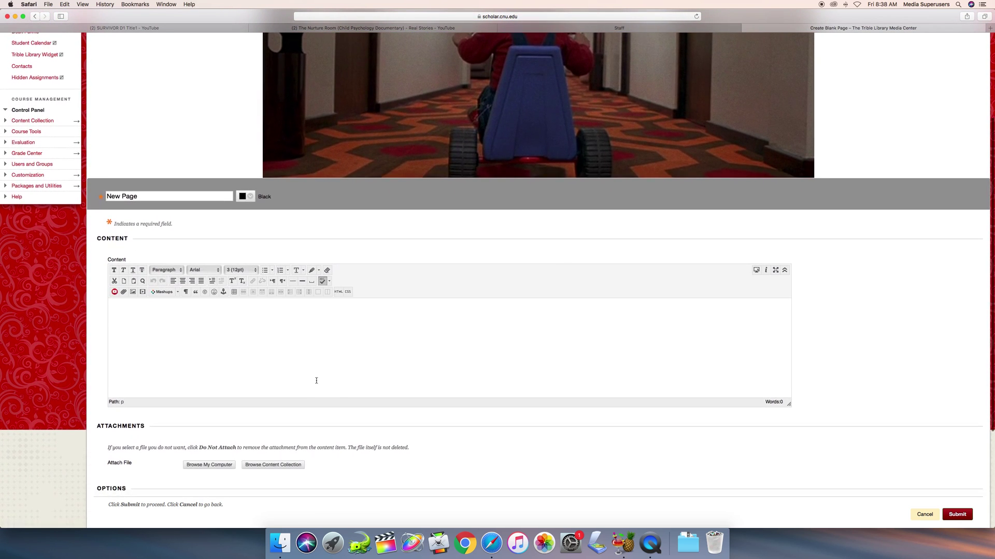
scroll(314, 376, down, 1)
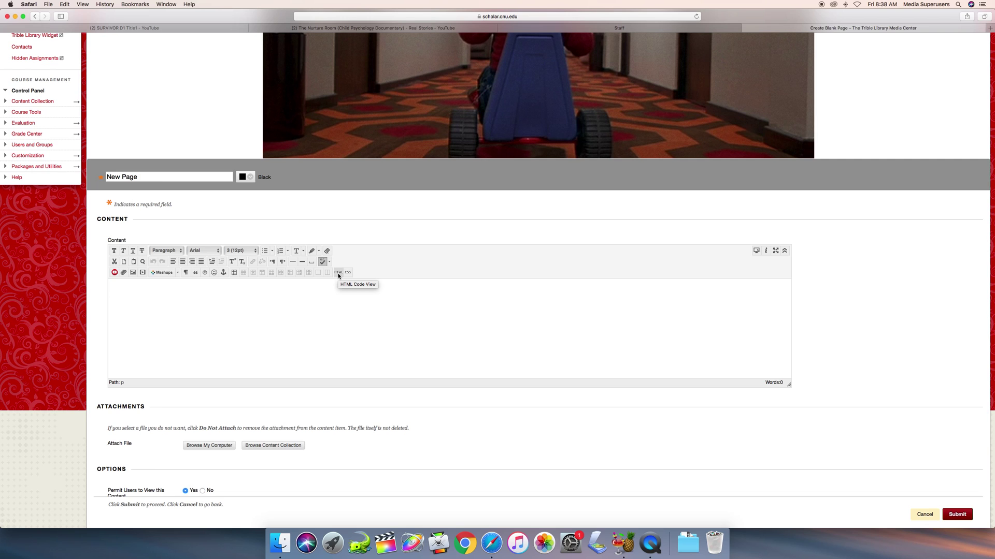
Switch to the YouTube video "The Nurture Room (Child Psychology Documentary)" and open its embed code from the sharing options
click(313, 28)
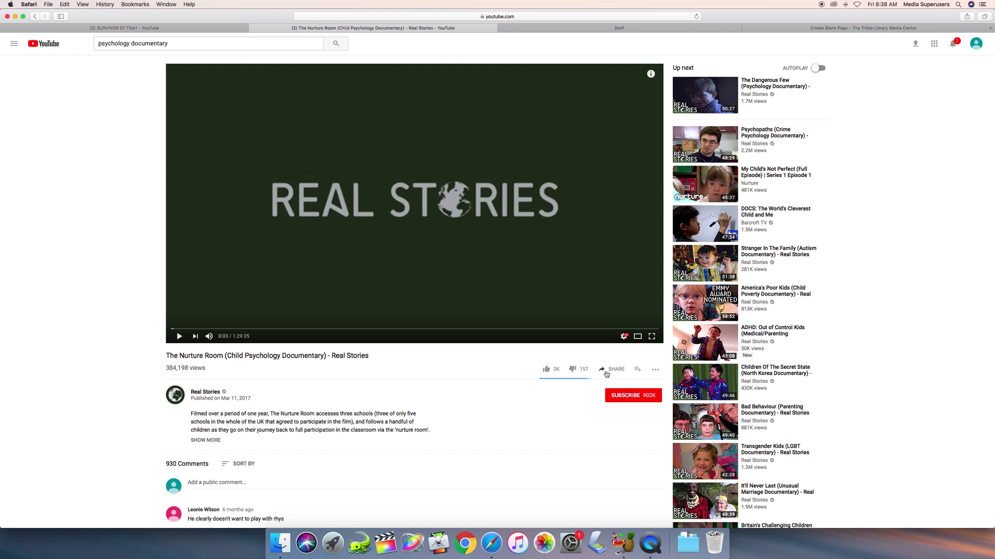
scroll(612, 372, down, 18)
scroll(613, 372, up, 18)
click(616, 371)
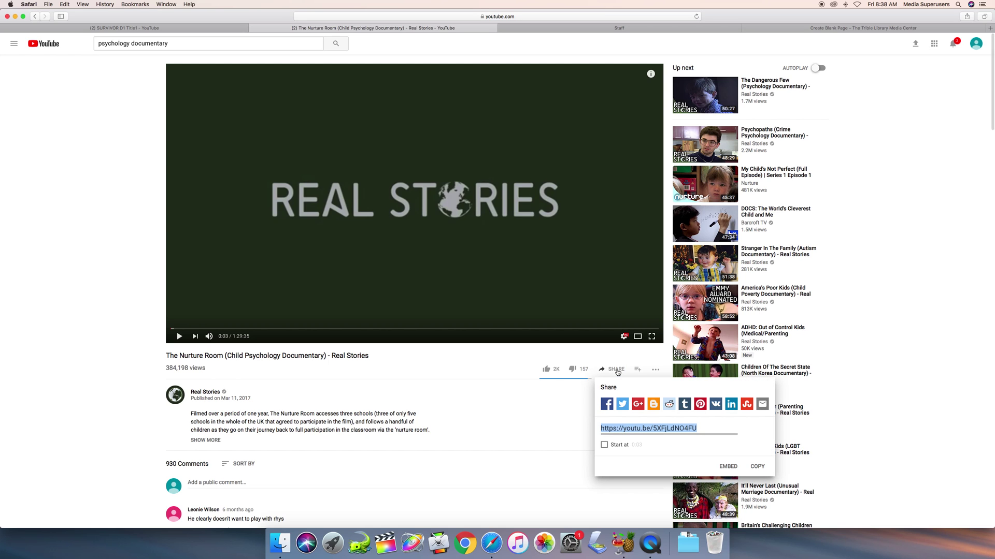
click(727, 467)
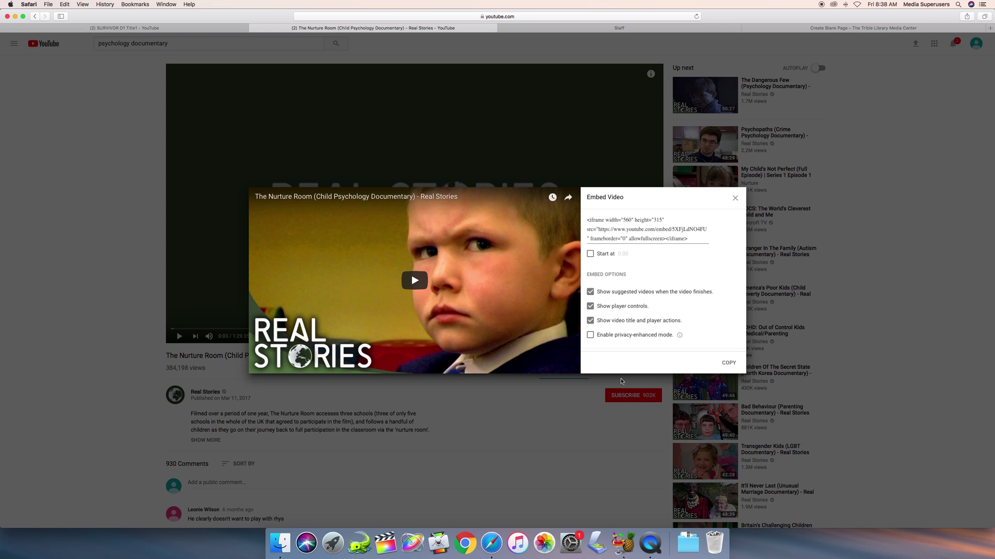
Turn off suggested videos at the end of playback, copy the full iframe embed code, and close the embed dialog
drag(690, 239, 579, 218)
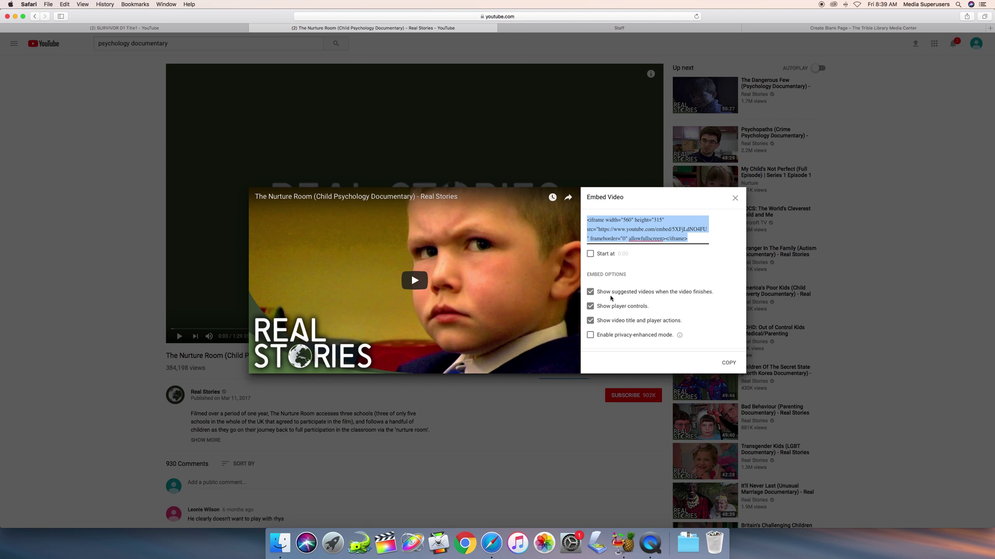
click(590, 292)
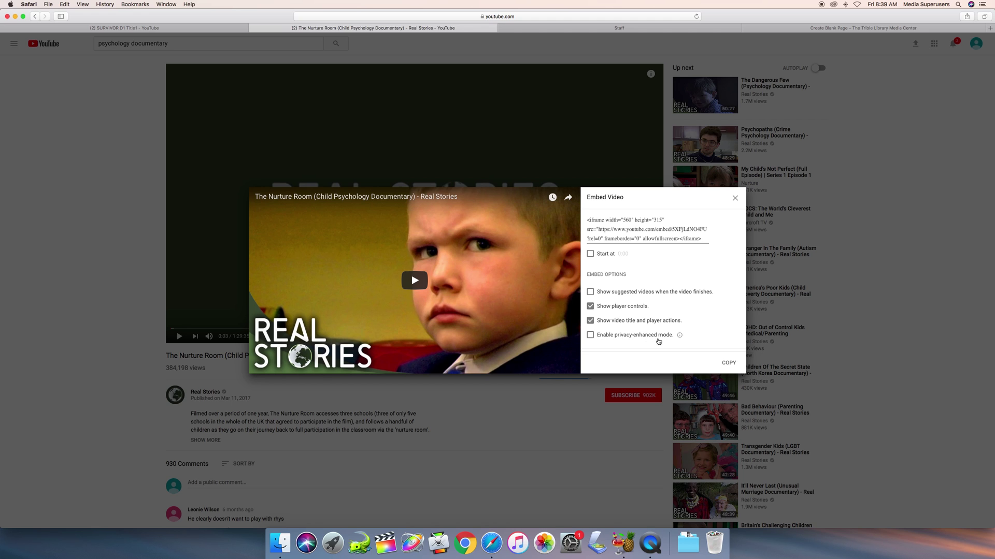
mouse_move(679, 336)
drag(704, 241, 580, 223)
key(super+c)
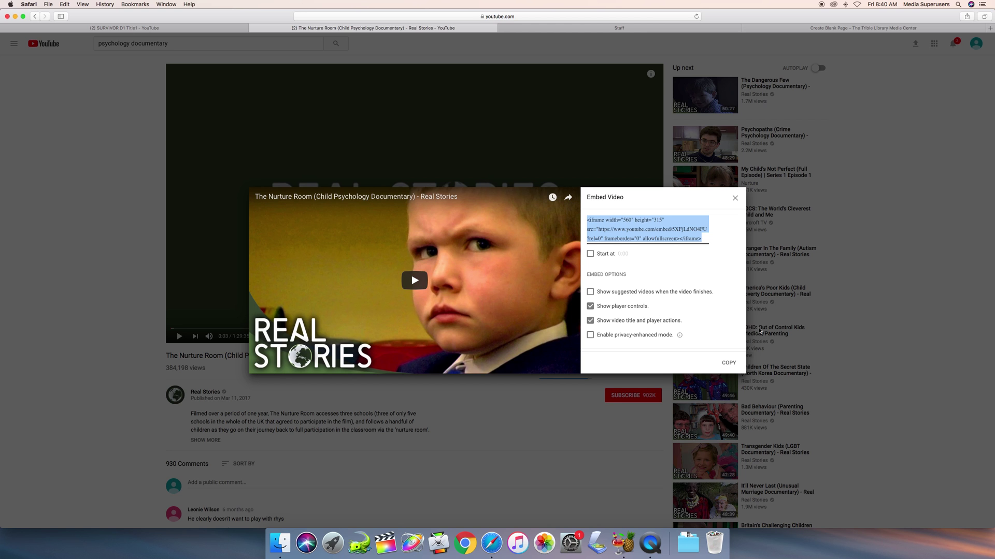
click(736, 197)
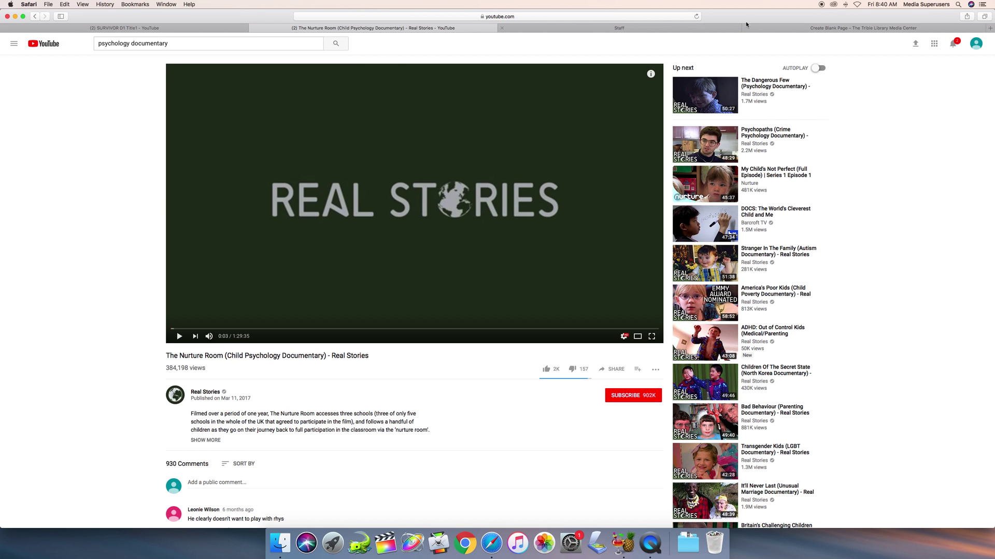
Return to the blank page form and insert the copied iframe code into the content through the HTML code view
click(791, 29)
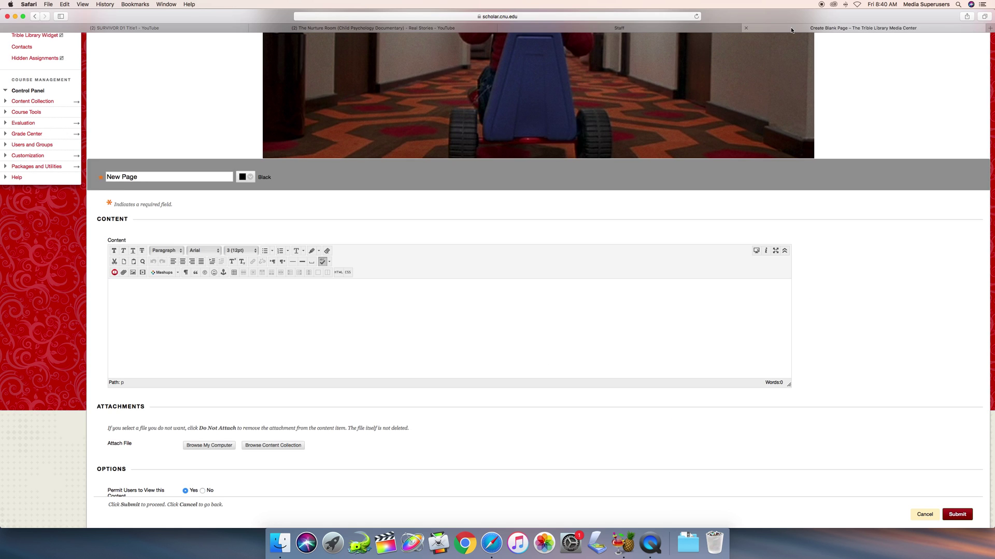
click(338, 272)
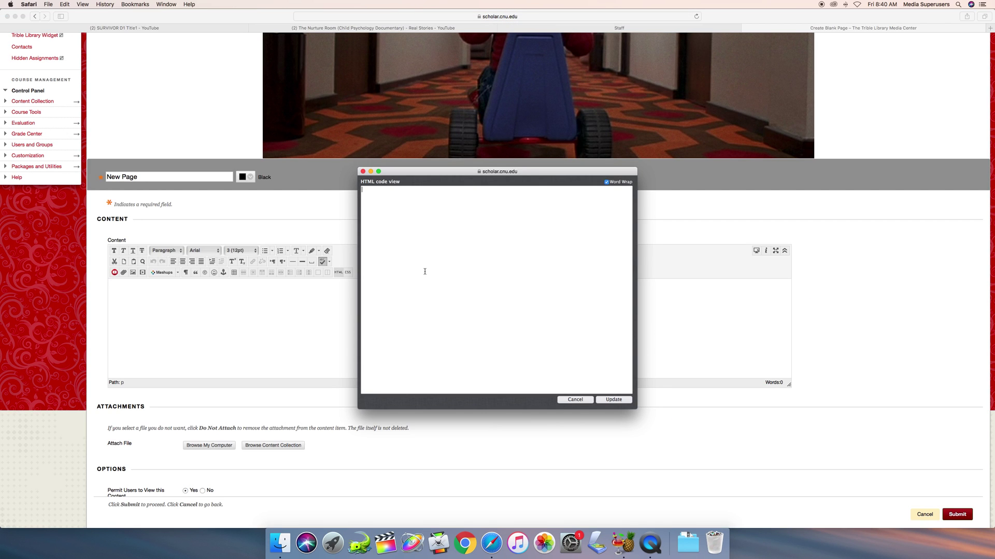
key(super+v)
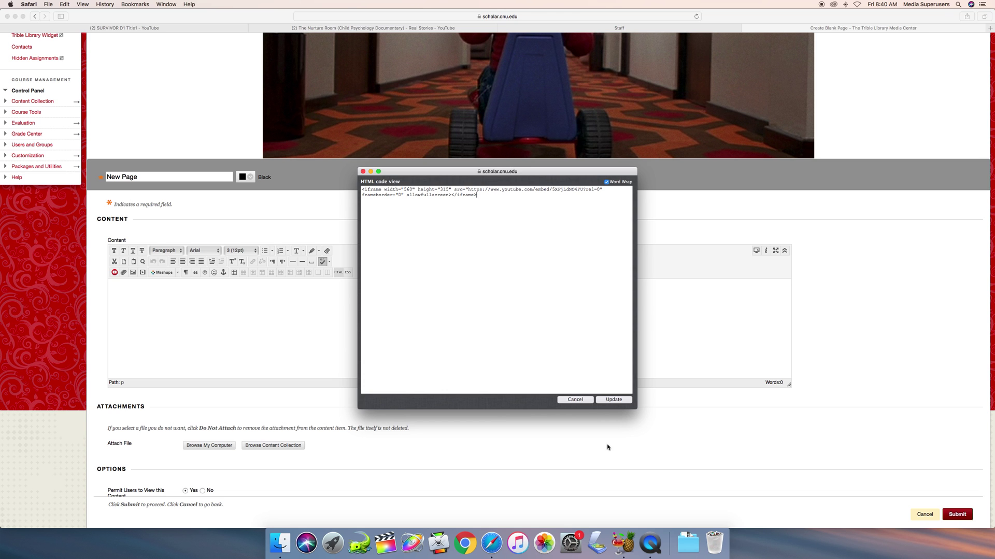
click(609, 403)
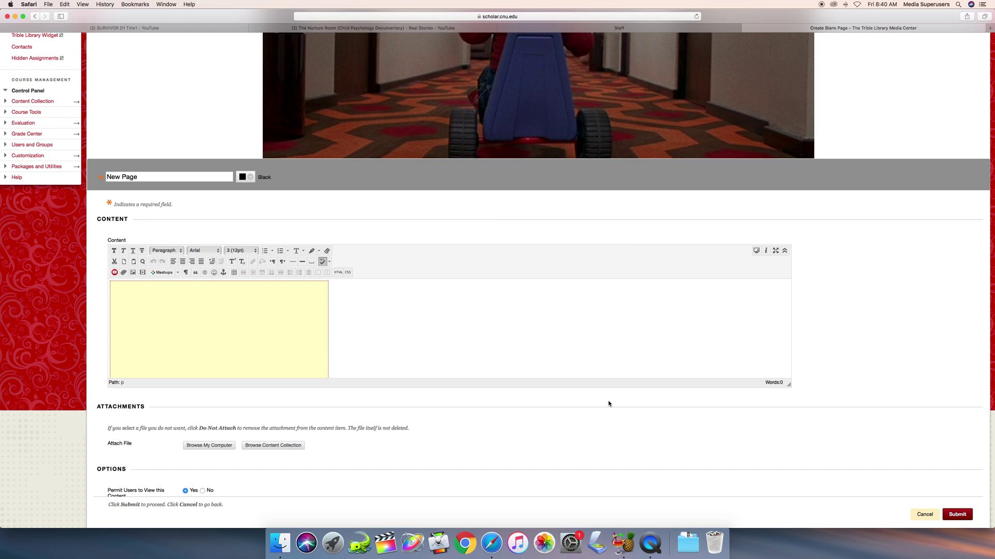
Preview the page content in an enlarged window, play the embedded video, check its player settings, and close the preview
scroll(353, 280, up, 2)
scroll(350, 280, down, 2)
scroll(252, 304, down, 3)
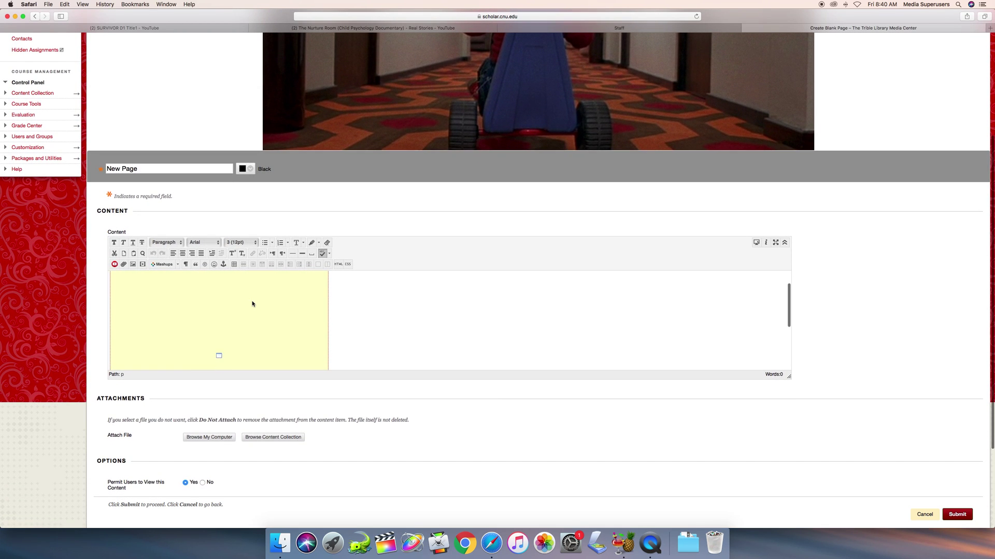
scroll(252, 304, up, 3)
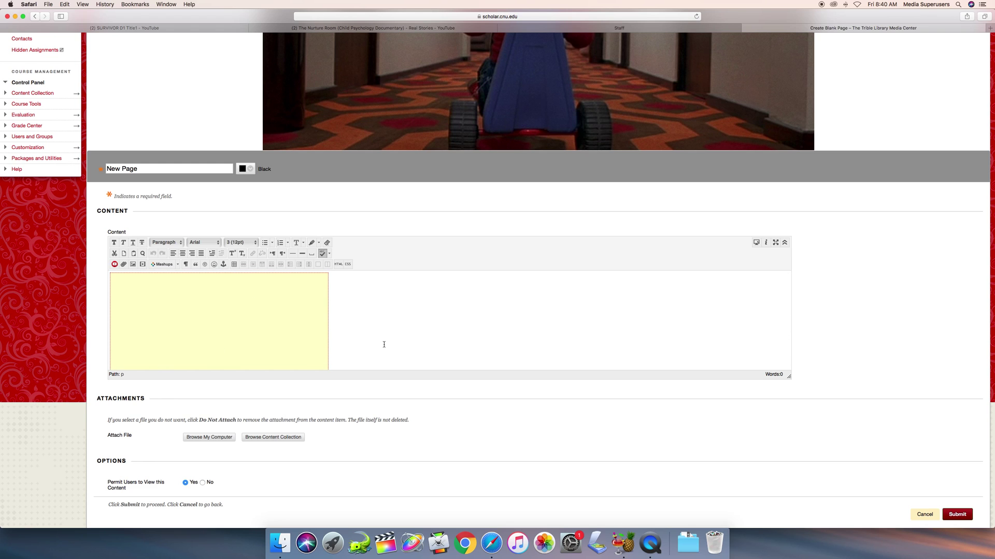
click(756, 243)
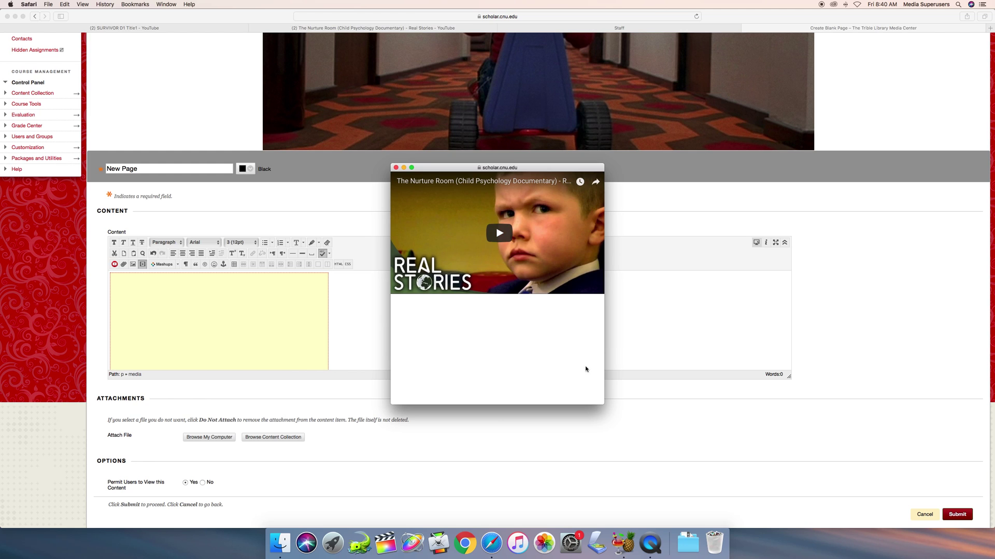
drag(601, 402, 791, 463)
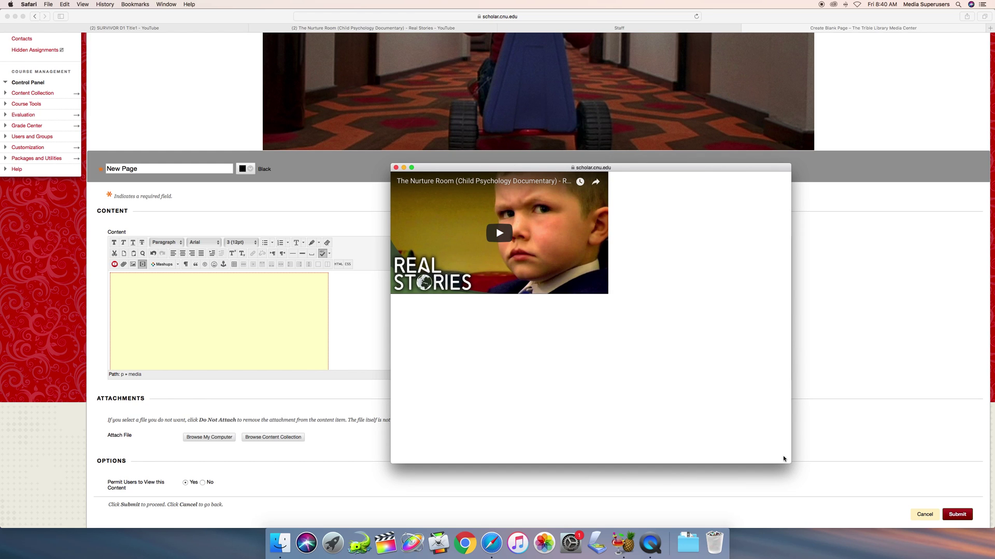
click(500, 232)
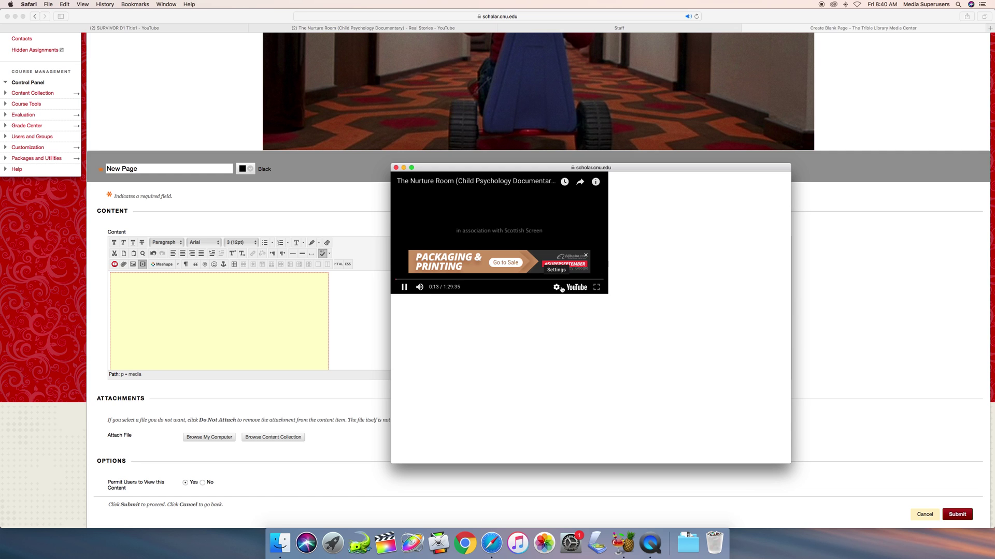
click(557, 287)
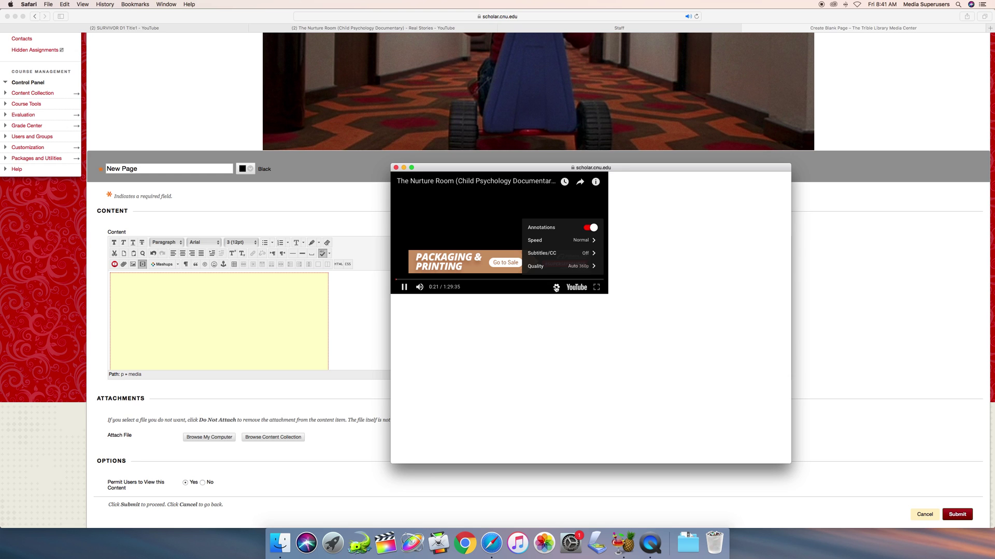
click(556, 288)
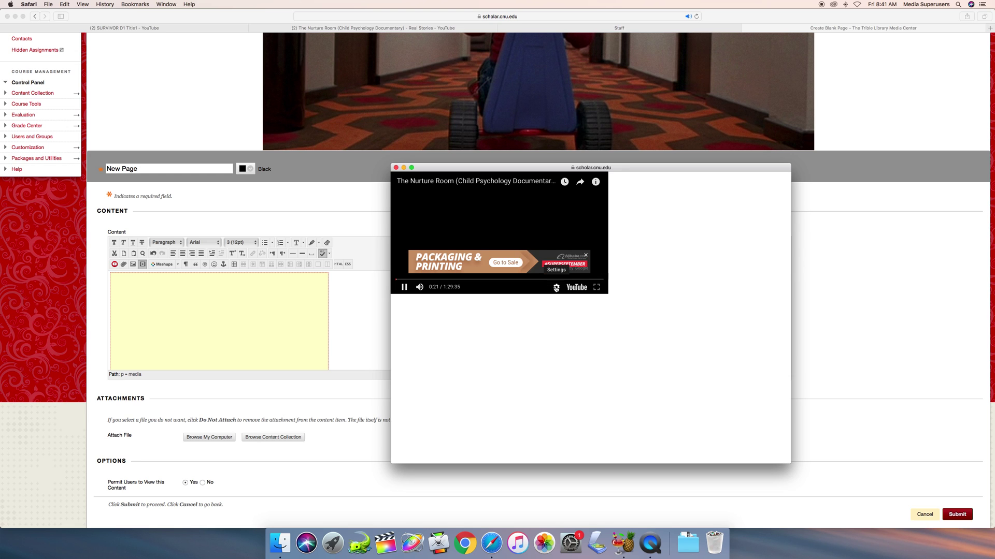
click(404, 288)
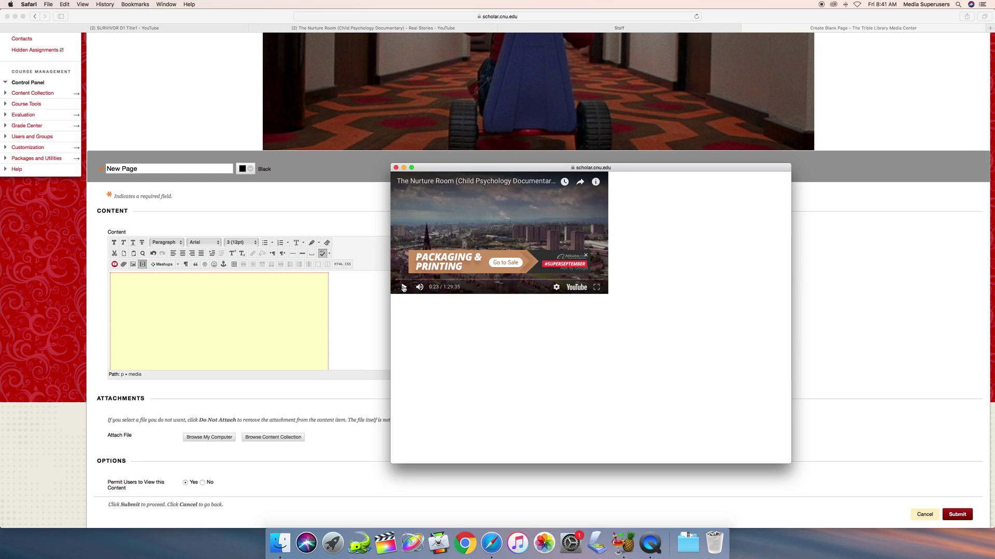
click(396, 167)
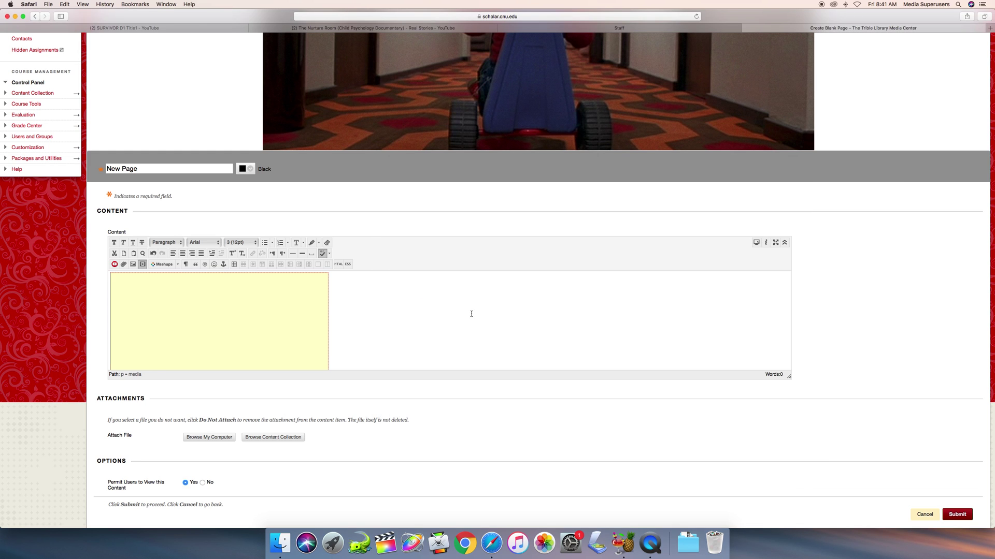
scroll(619, 441, down, 1)
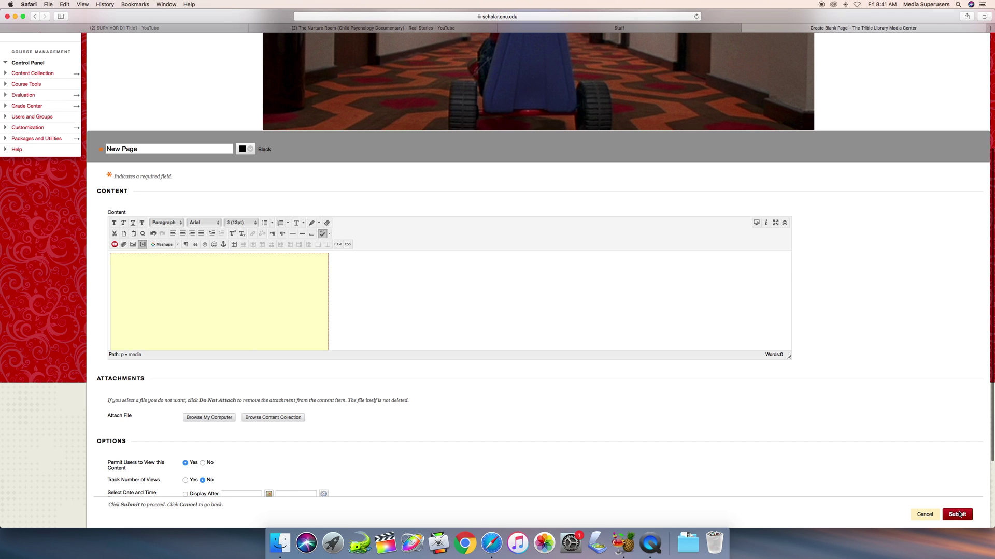
scroll(849, 476, down, 1)
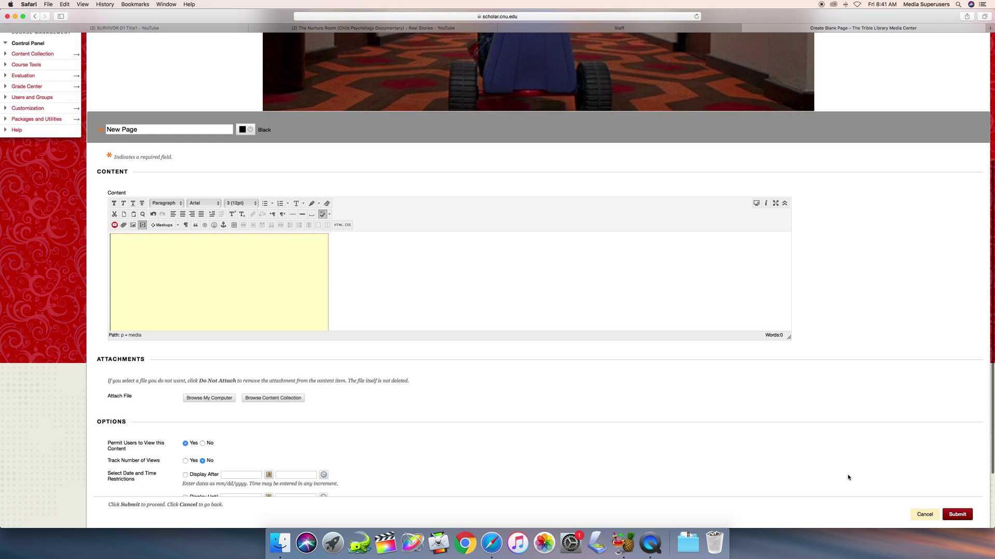